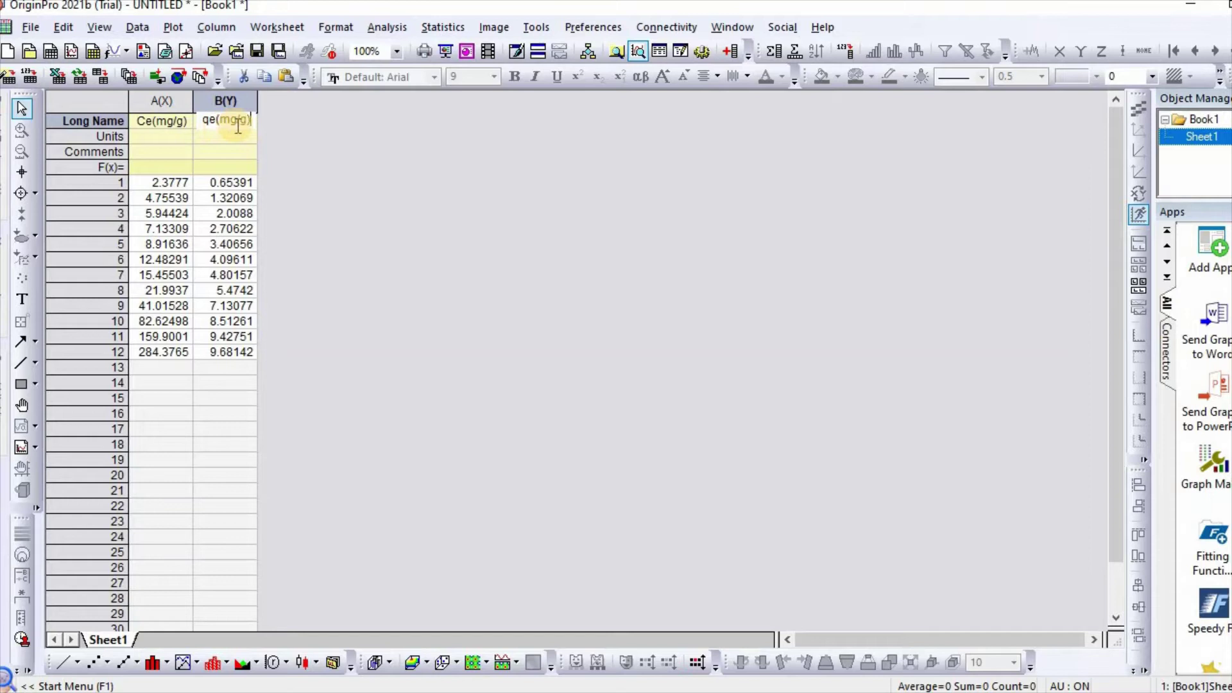
# Step: Select the Ce and qe columns (A and B) and plot them as a scatter graph
pyautogui.click(168, 101)
pyautogui.keyDown('shift'); pyautogui.click(227, 101); pyautogui.keyUp('shift')
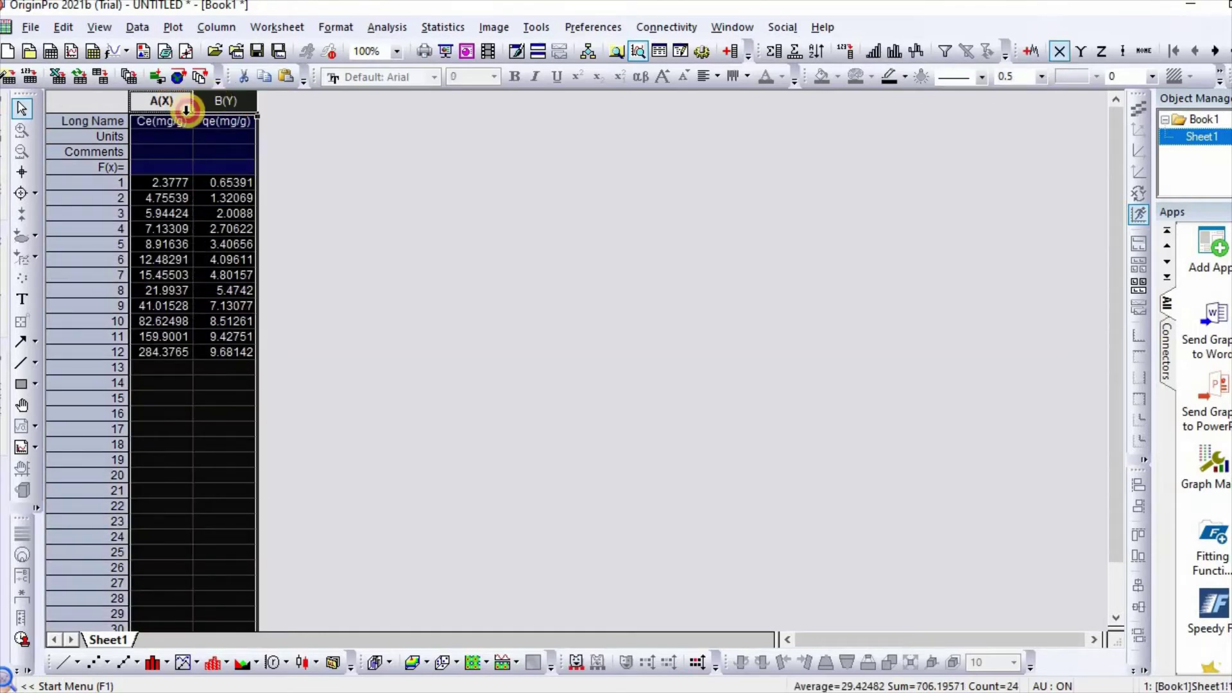
pyautogui.click(172, 23)
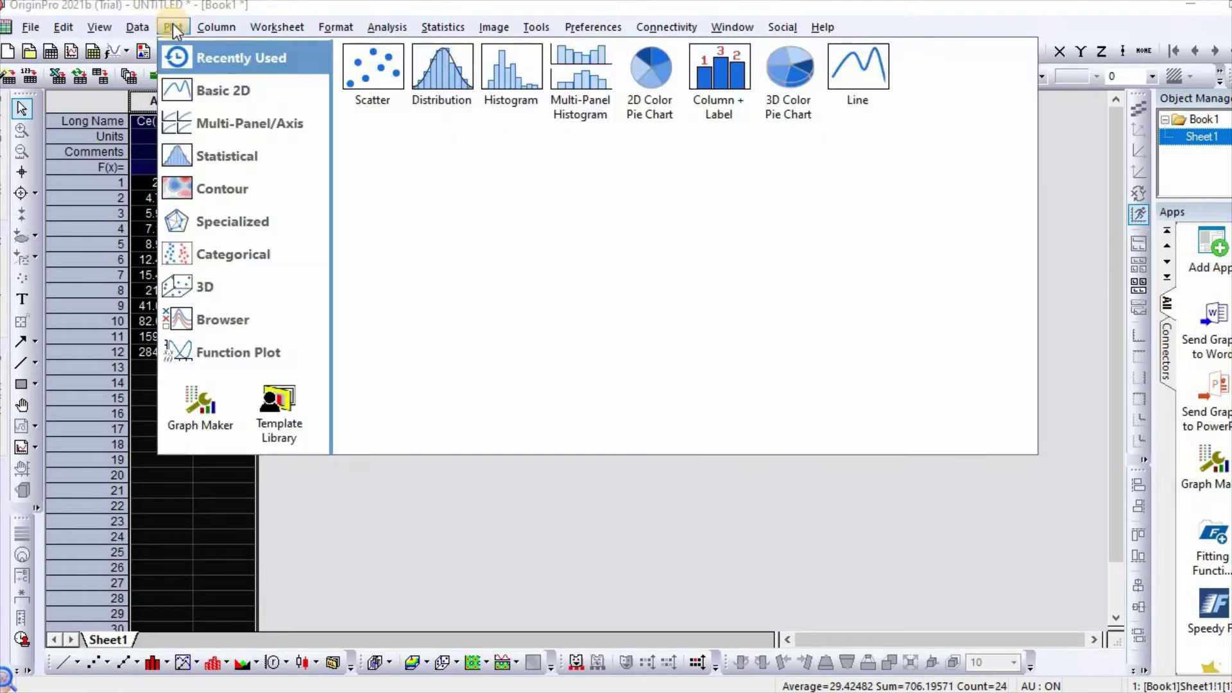
pyautogui.click(372, 70)
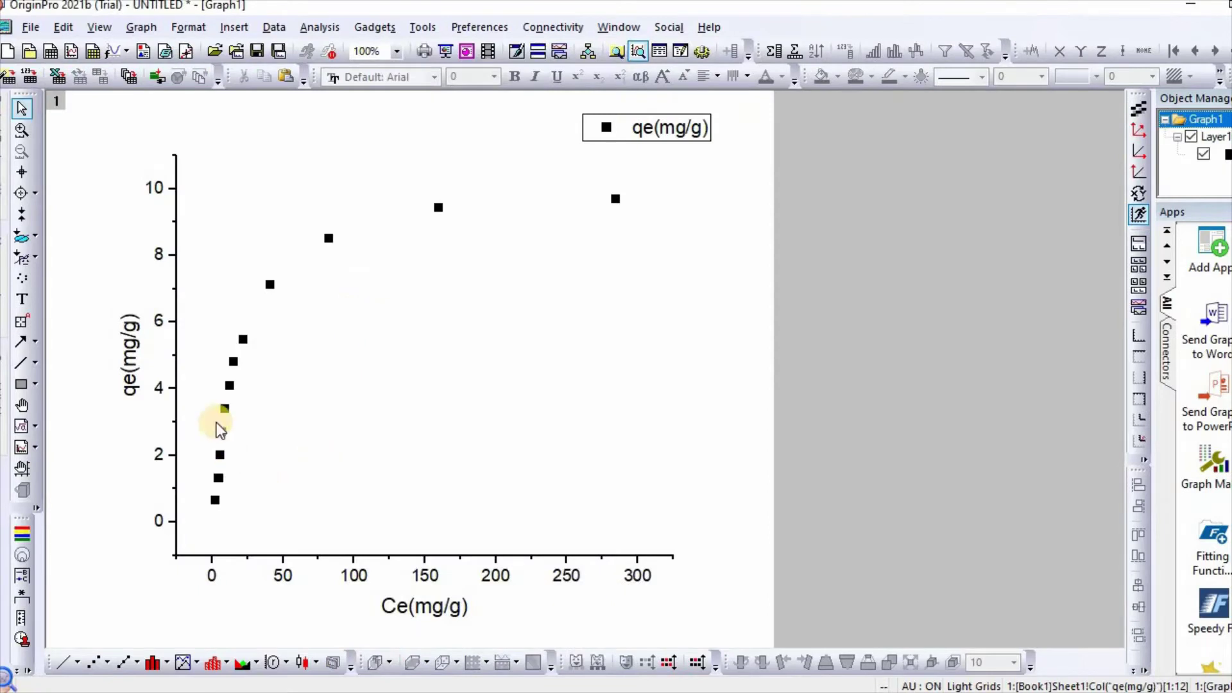
# Step: Open the Nonlinear Curve Fit dialog and expand its Function list
pyautogui.click(319, 31)
pyautogui.moveTo(341, 112)
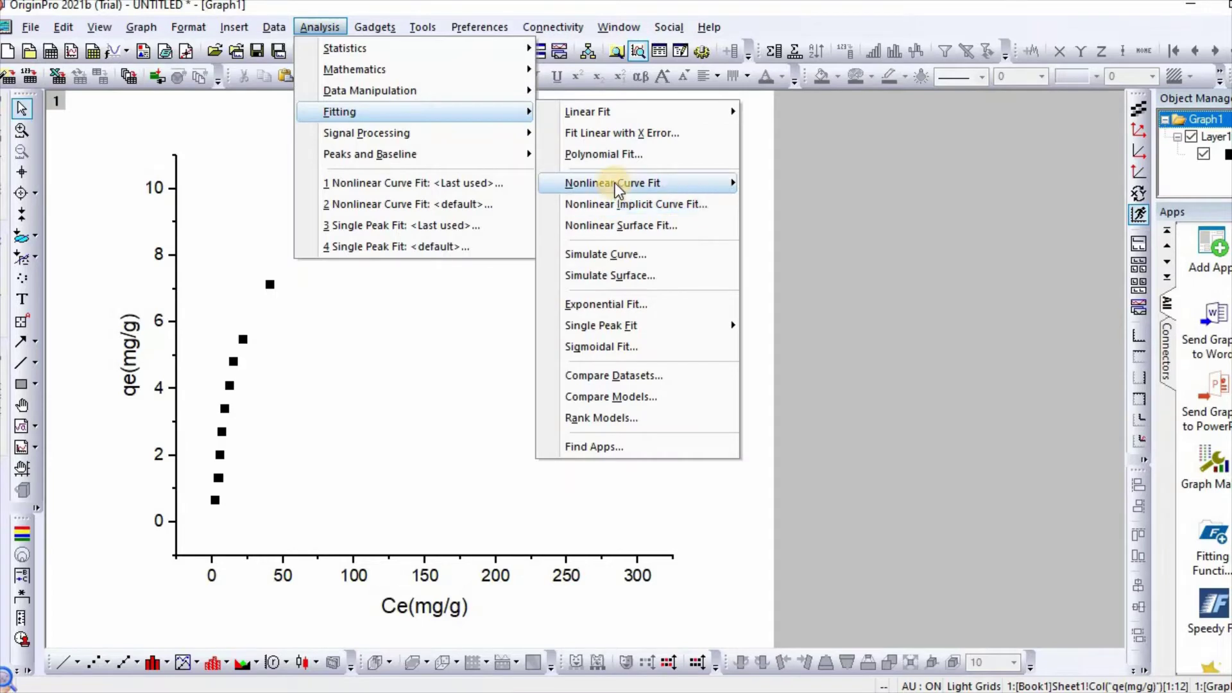
pyautogui.moveTo(613, 183)
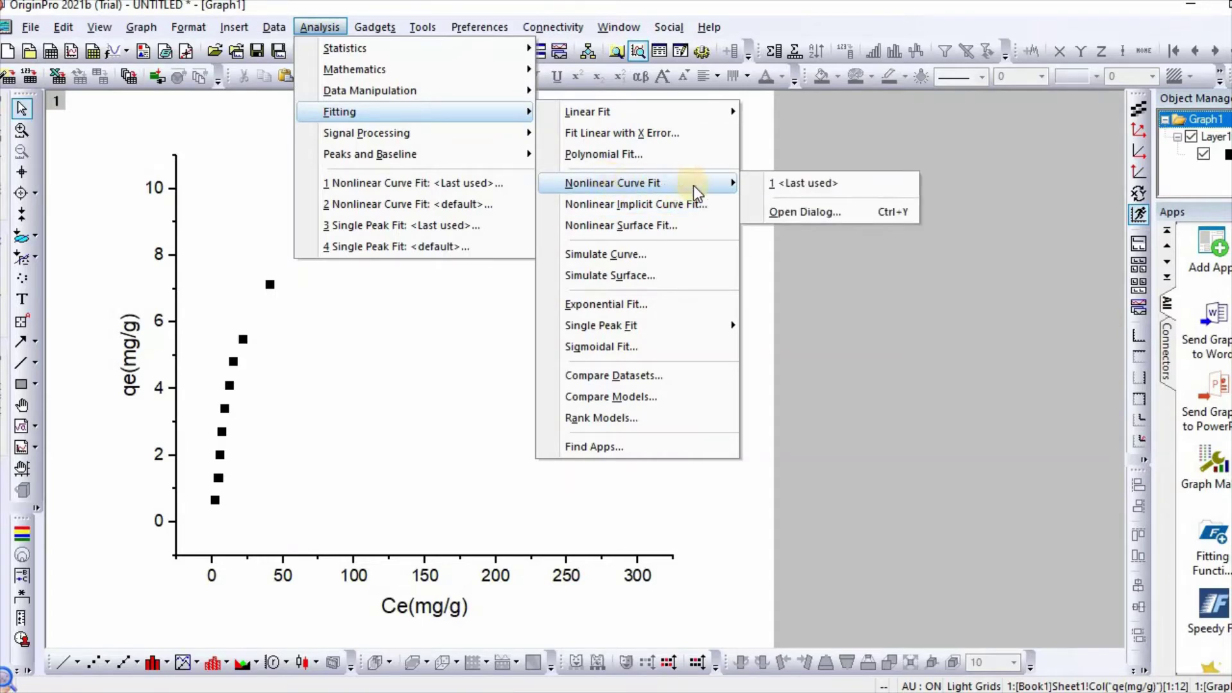
pyautogui.click(790, 215)
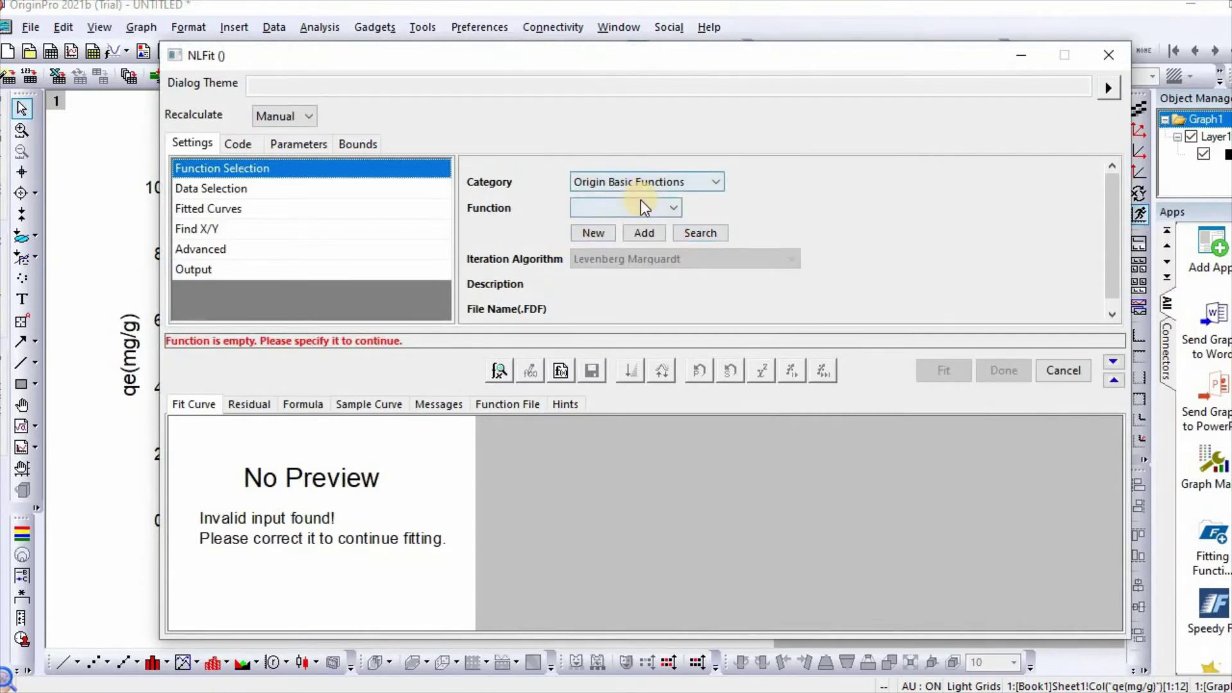
pyautogui.click(675, 209)
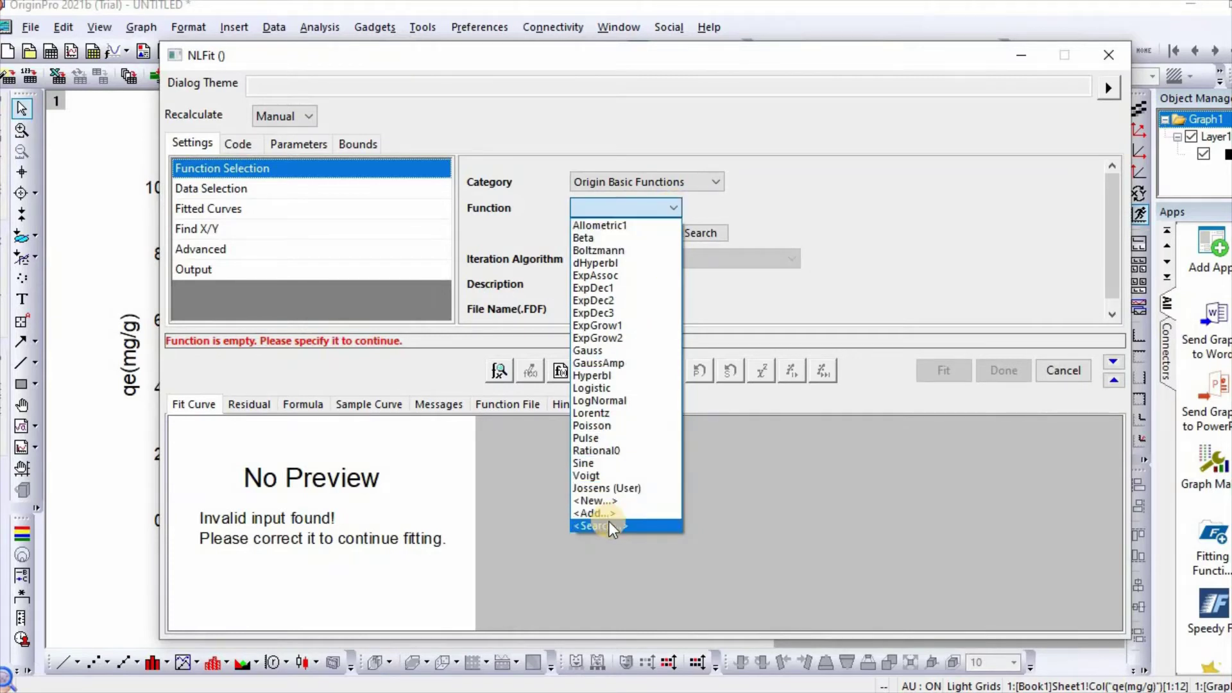
# Step: Create a new fitting function and start replacing the name NewFunction with Jossenslostherm
pyautogui.click(604, 501)
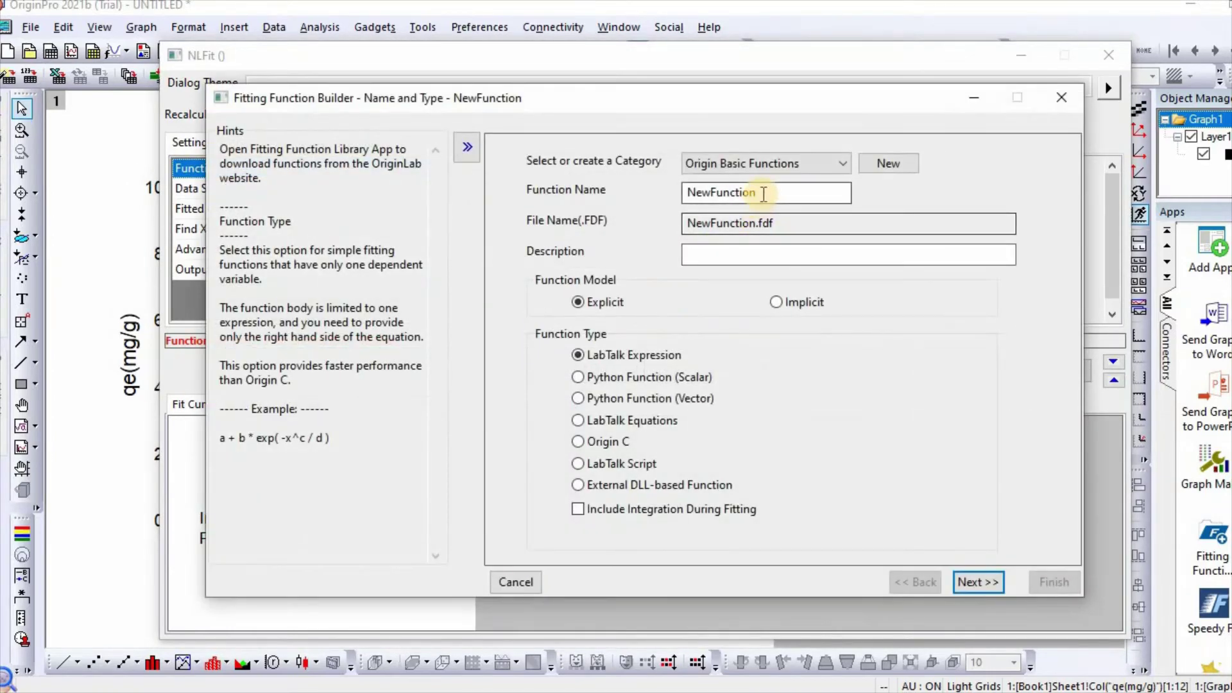
pyautogui.moveTo(763, 193); pyautogui.dragTo(687, 193)
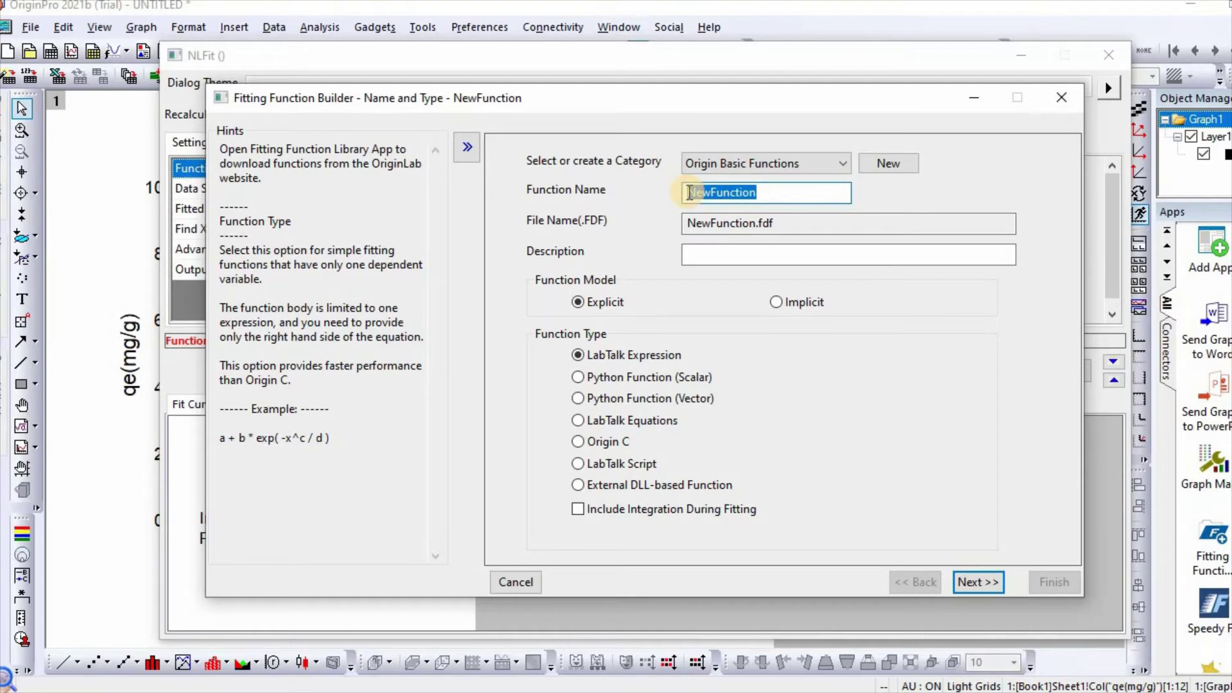
pyautogui.press('BackSpace')
pyautogui.write('Josse')
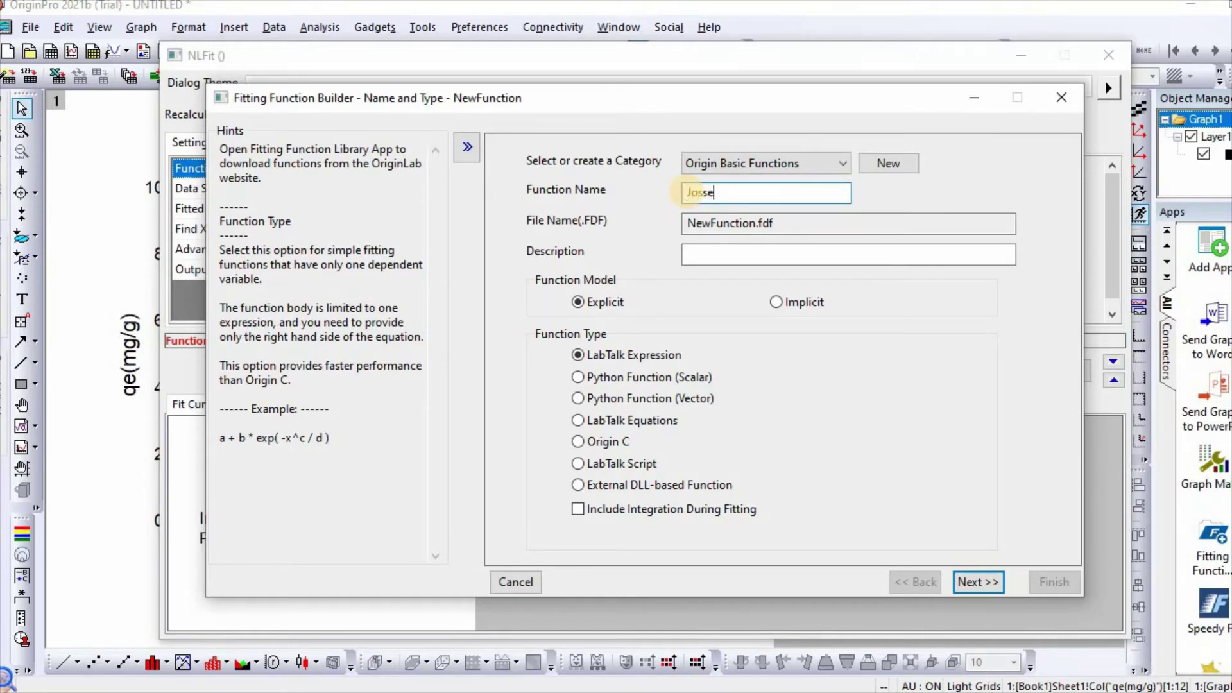
pyautogui.write('ns')
pyautogui.write('lost')
pyautogui.write('herm')
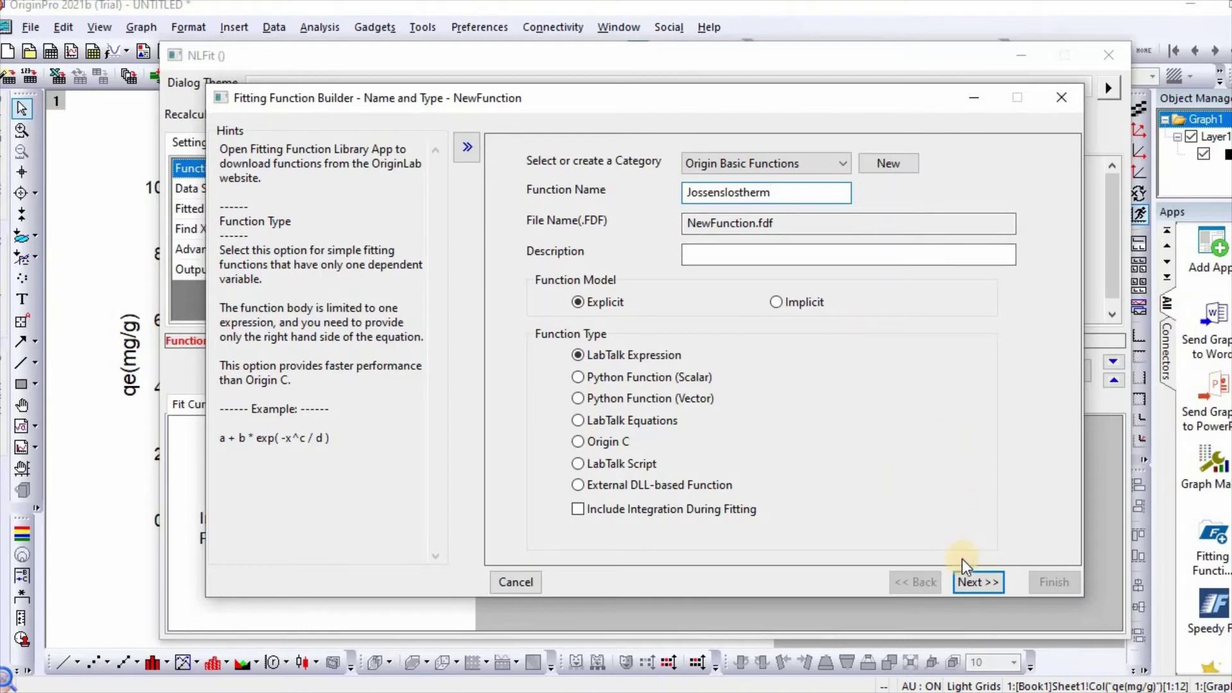
# Step: Enter Ce as independent variable, qe as dependent variable, and parameters K, j, n
pyautogui.click(978, 582)
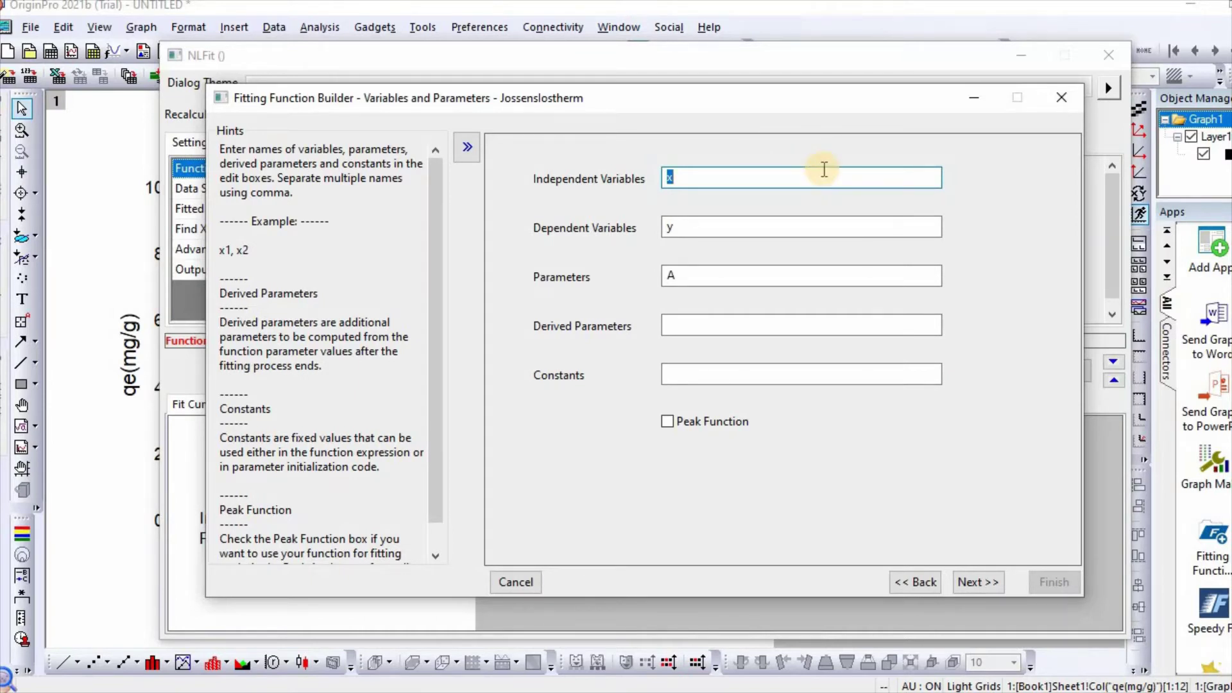
pyautogui.write('Ce')
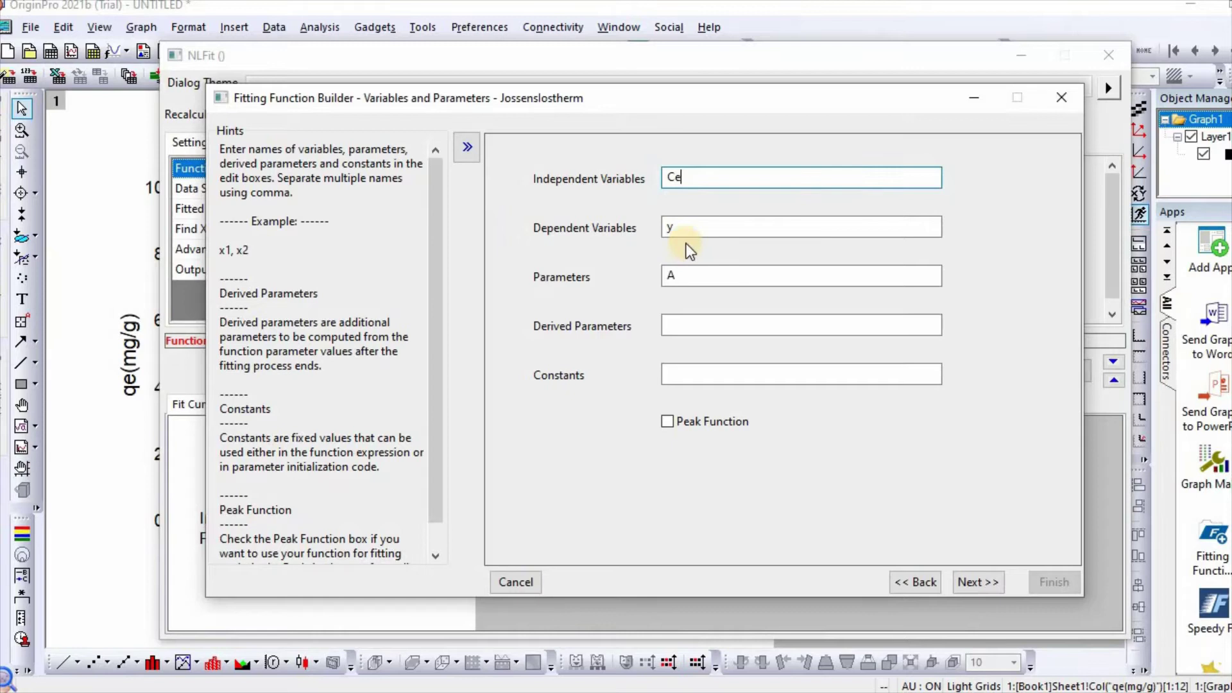
pyautogui.doubleClick(672, 228)
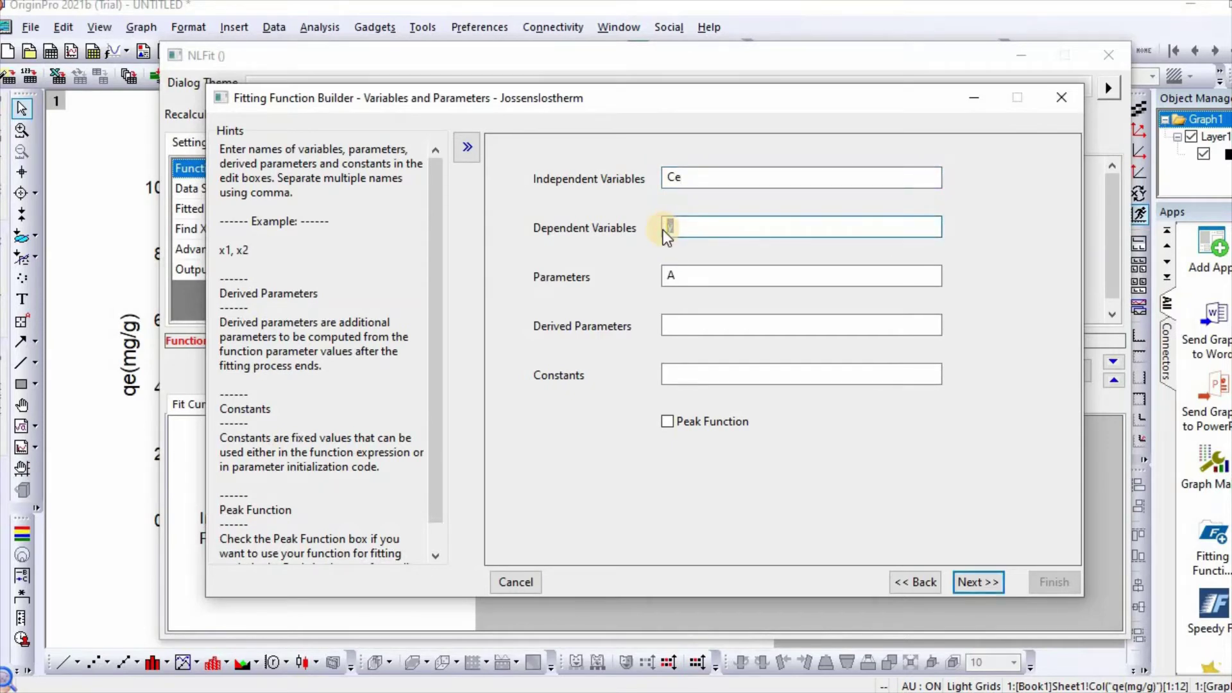
pyautogui.write('qe')
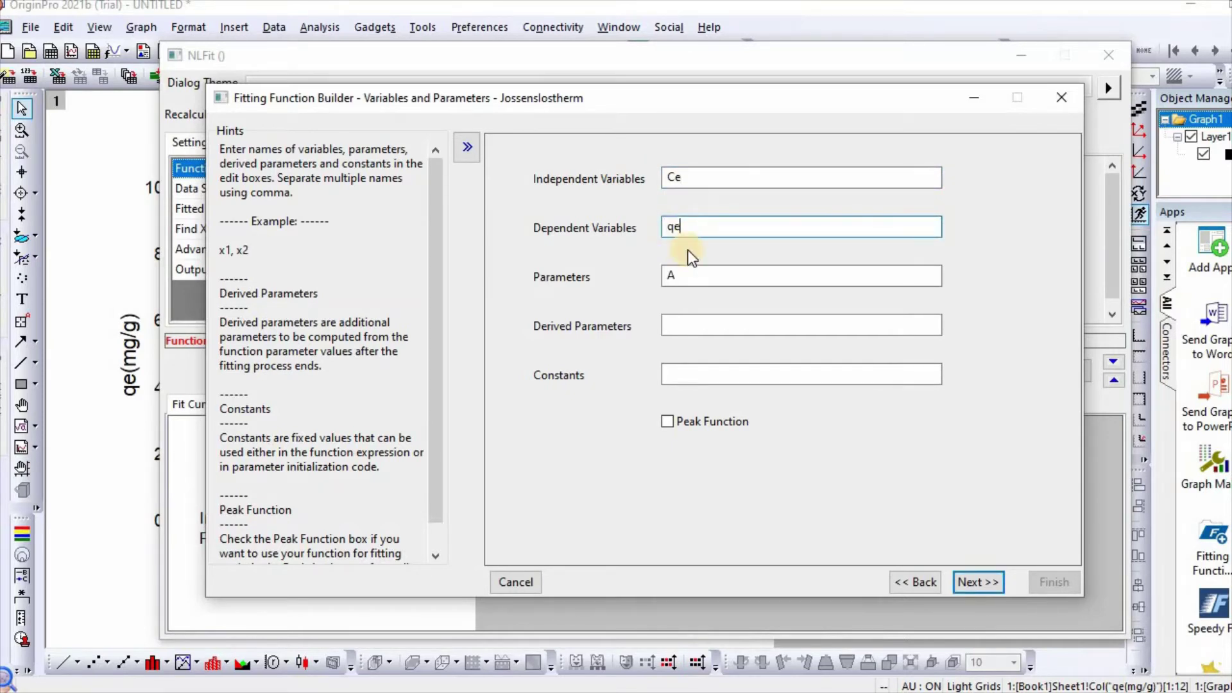
pyautogui.doubleClick(677, 275)
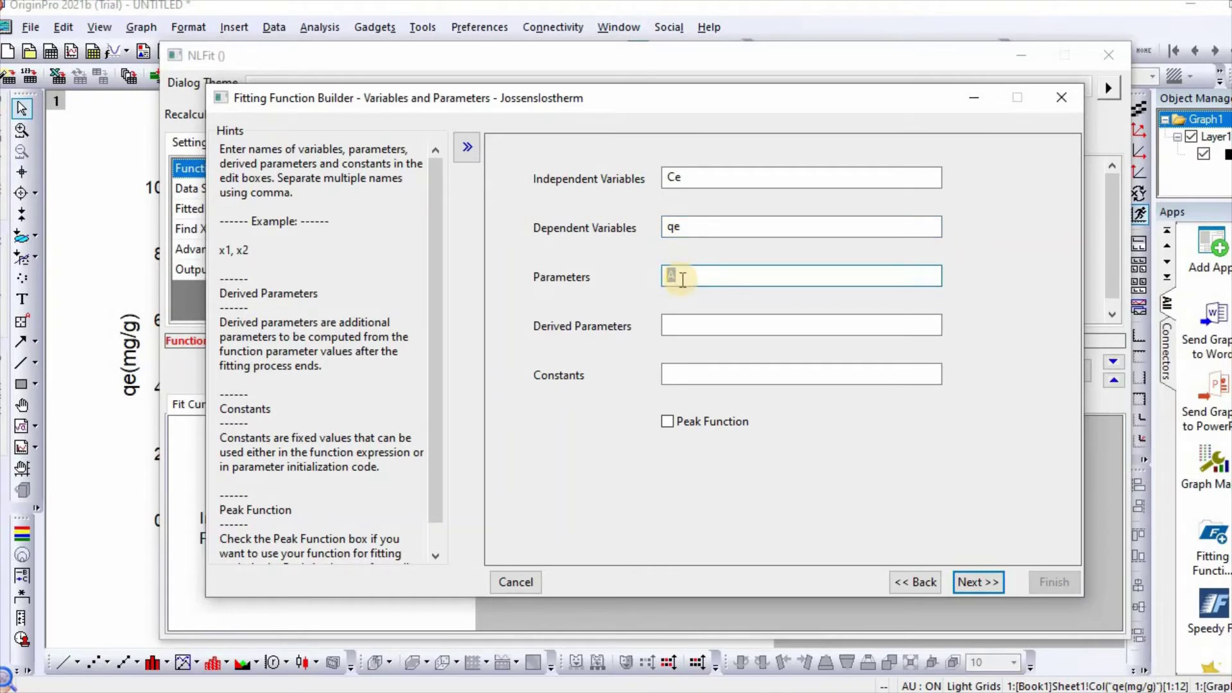
pyautogui.write('K')
pyautogui.write('J')
pyautogui.write('n')
pyautogui.click(677, 278)
pyautogui.click(688, 278)
# Step: Begin the function body toward K*Ce/(1+j*Ce^n), reaching "K*Ce/(1+"
pyautogui.click(968, 582)
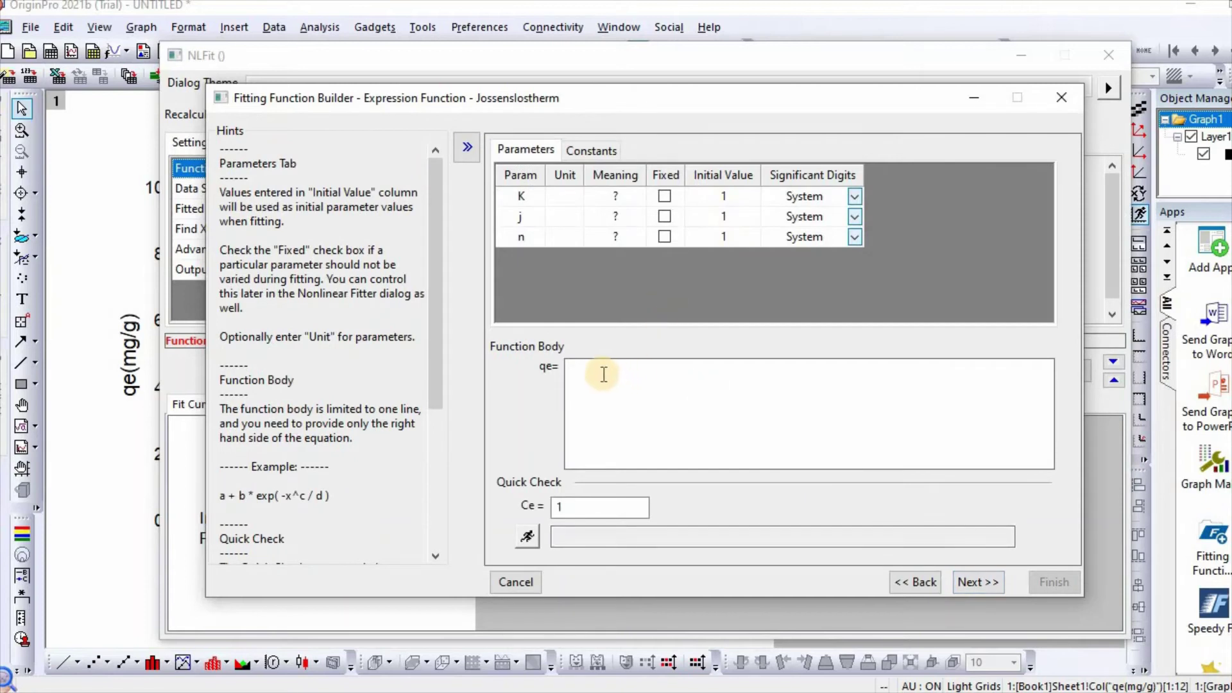
pyautogui.click(605, 375)
pyautogui.write('K')
pyautogui.write('Ce')
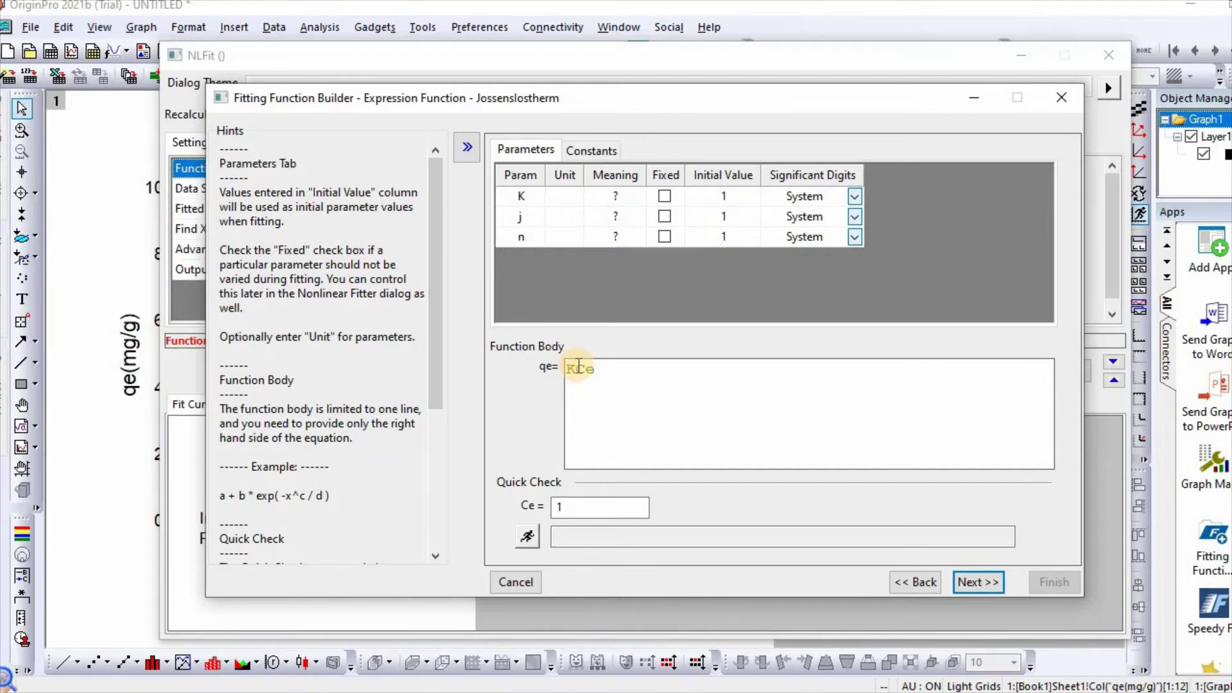
pyautogui.click(577, 369)
pyautogui.write('*')
pyautogui.click(610, 371)
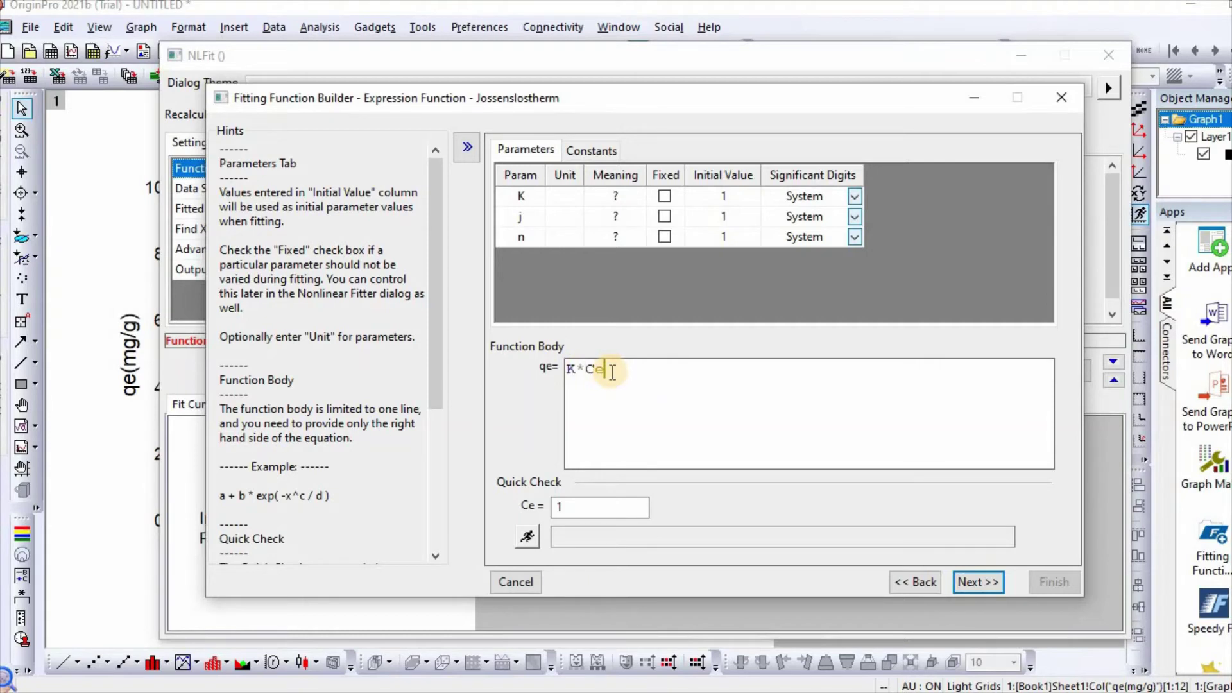
pyautogui.write('/(')
pyautogui.write('1+')
pyautogui.write('j*')
pyautogui.write('Ce')
pyautogui.write('^')
pyautogui.write('n)')
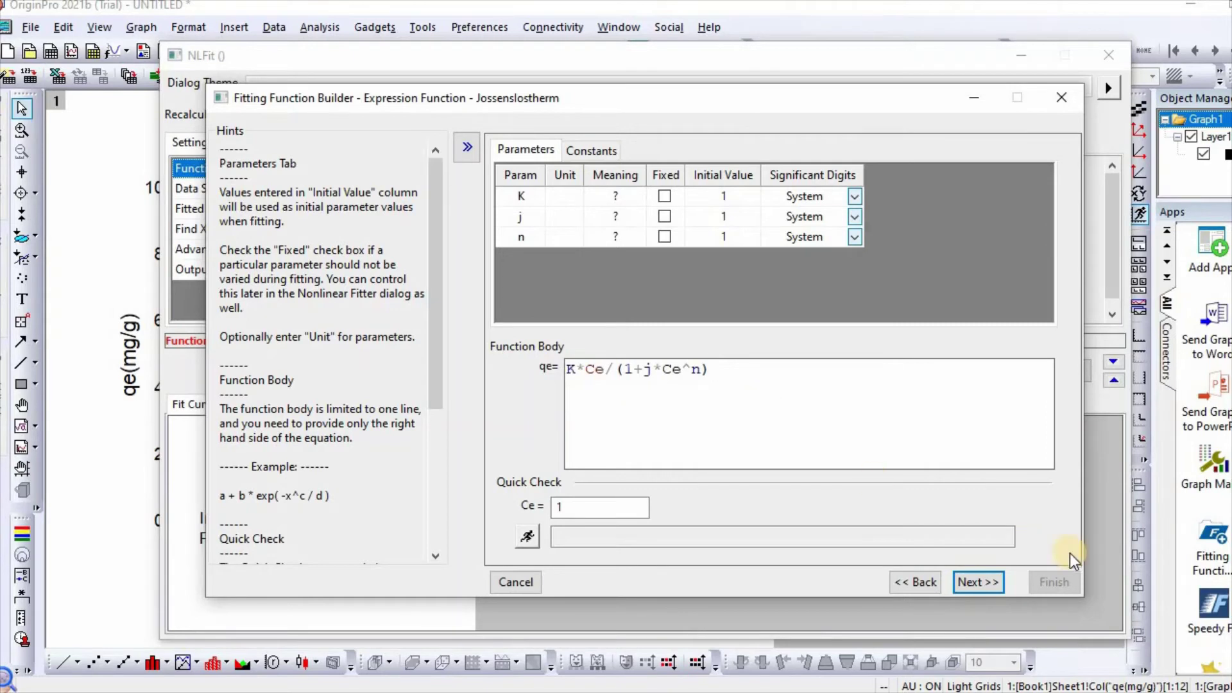
# Step: Skip parameter initialization to reach the Bounds page for K, j and n
pyautogui.click(993, 587)
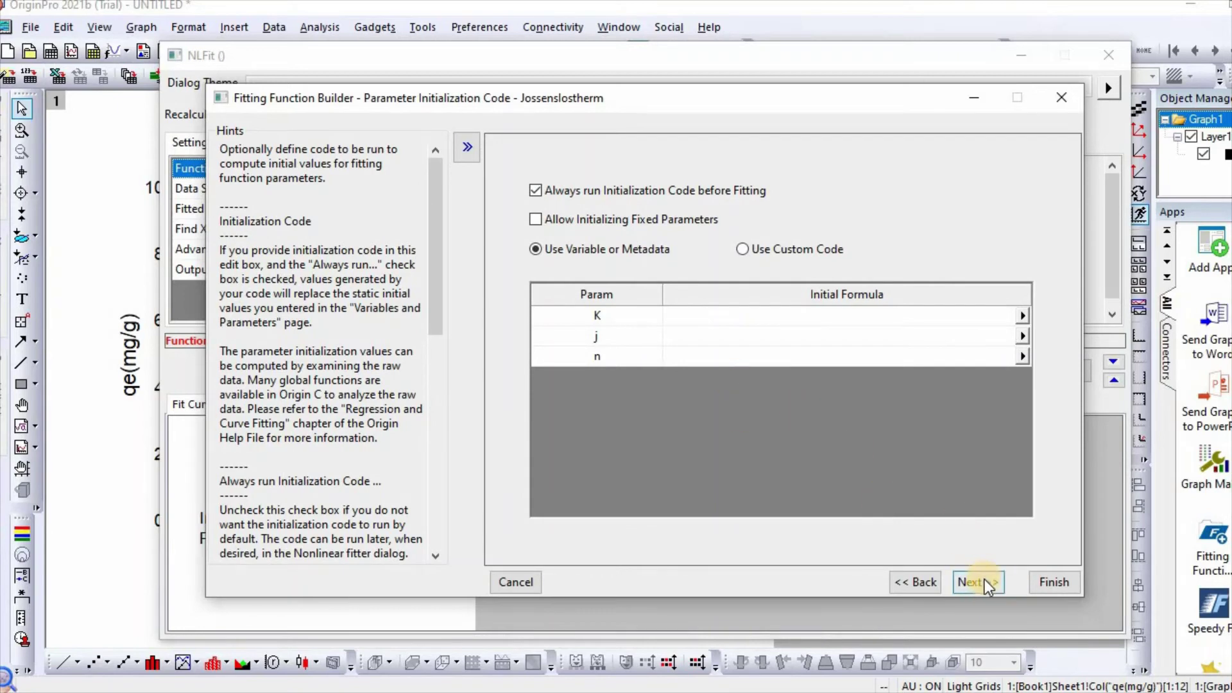
pyautogui.click(988, 586)
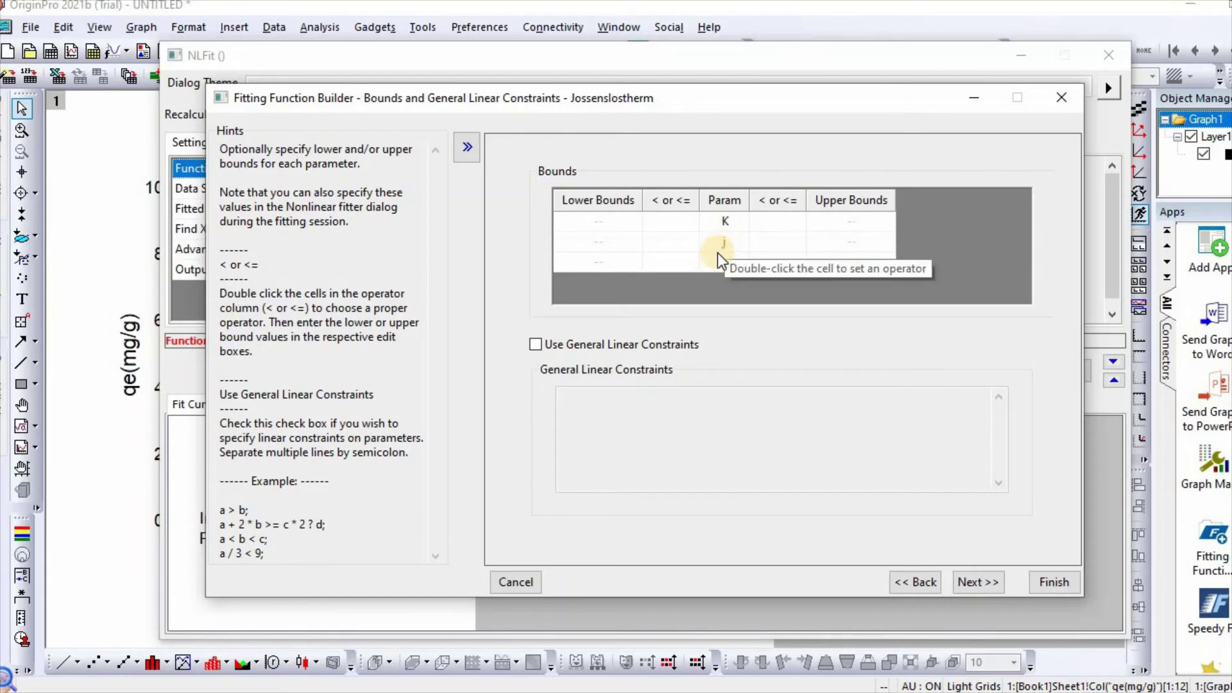
# Step: Give K, j and n each a strict lower bound of 0 using the '<' operator
pyautogui.click(670, 220)
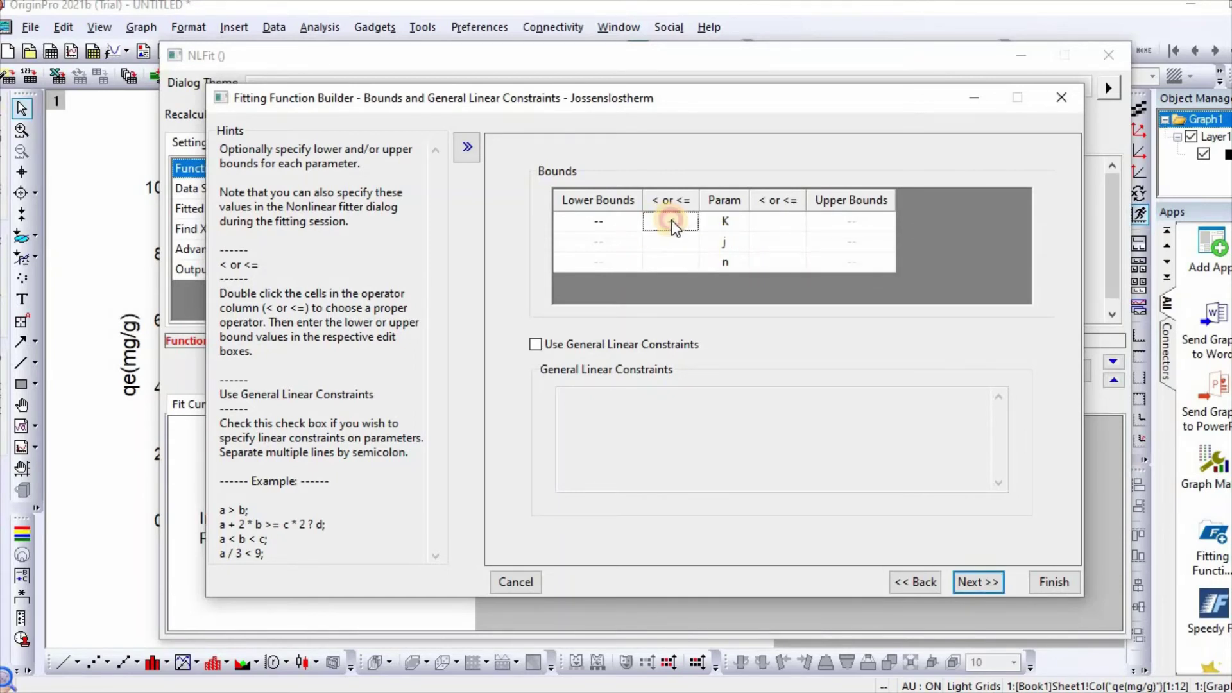
pyautogui.click(598, 220)
pyautogui.write('0')
pyautogui.doubleClick(669, 244)
pyautogui.doubleClick(672, 244)
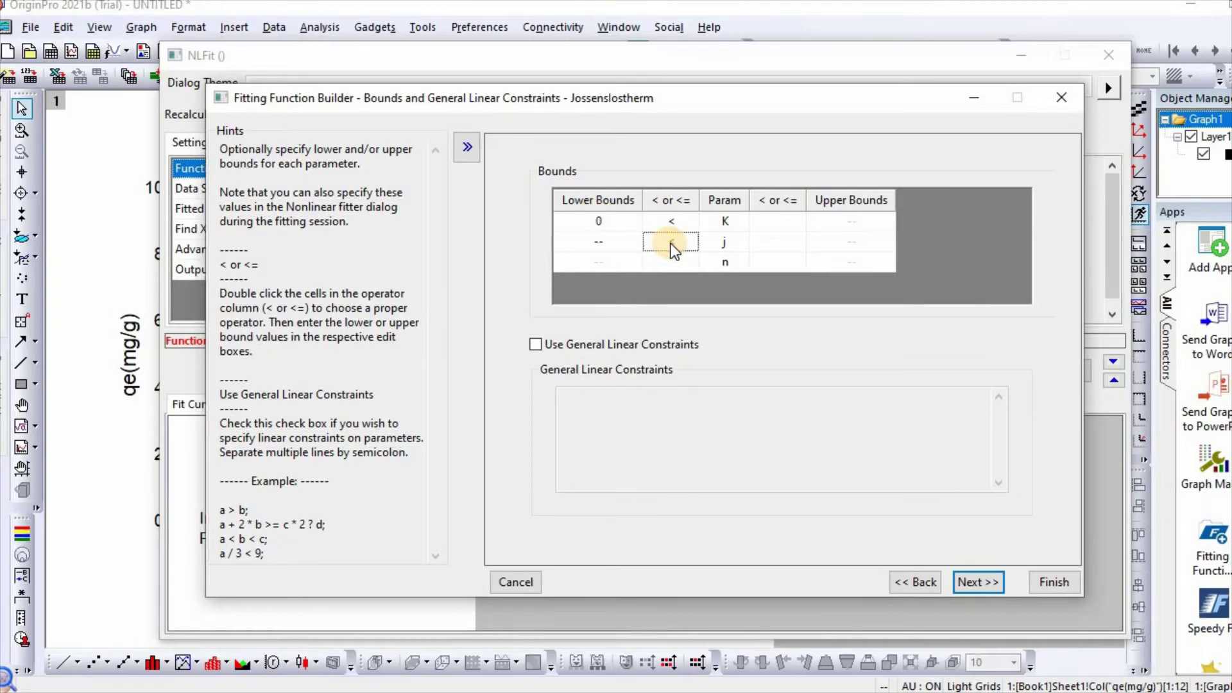
pyautogui.click(617, 249)
pyautogui.write('0')
pyautogui.click(669, 263)
pyautogui.click(670, 263)
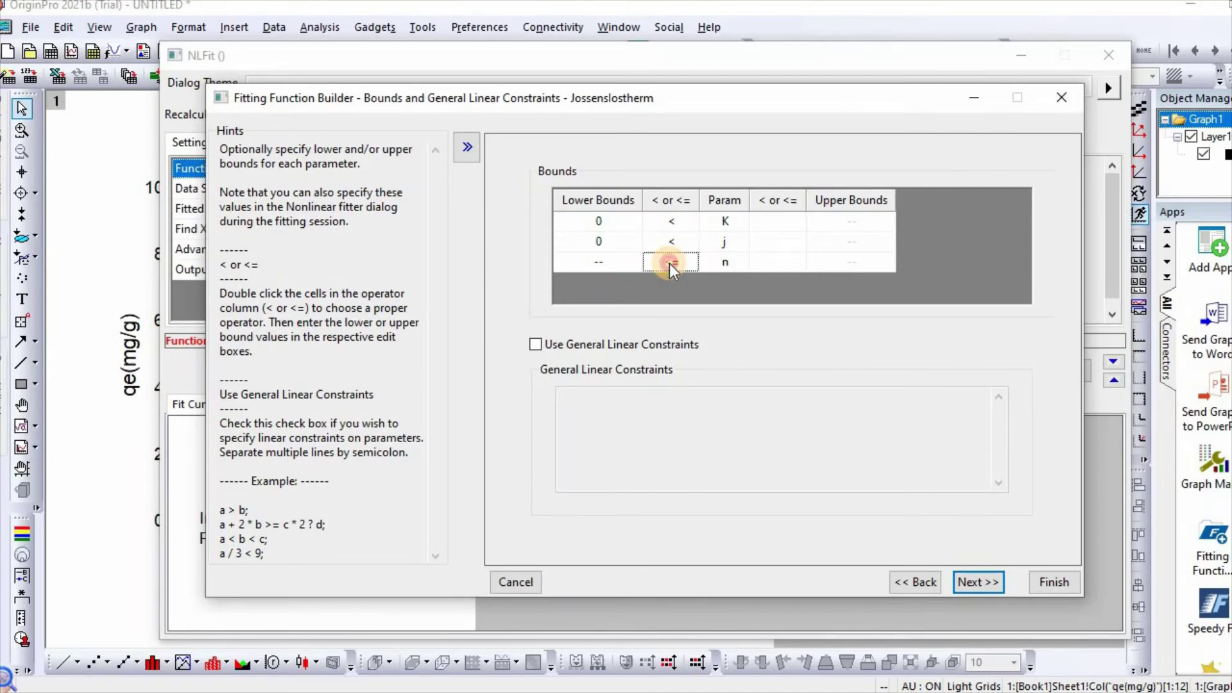
pyautogui.click(602, 262)
pyautogui.write('0')
# Step: Skip derived parameters and scripts, finish the function, and move the NLFit dialog aside
pyautogui.click(977, 580)
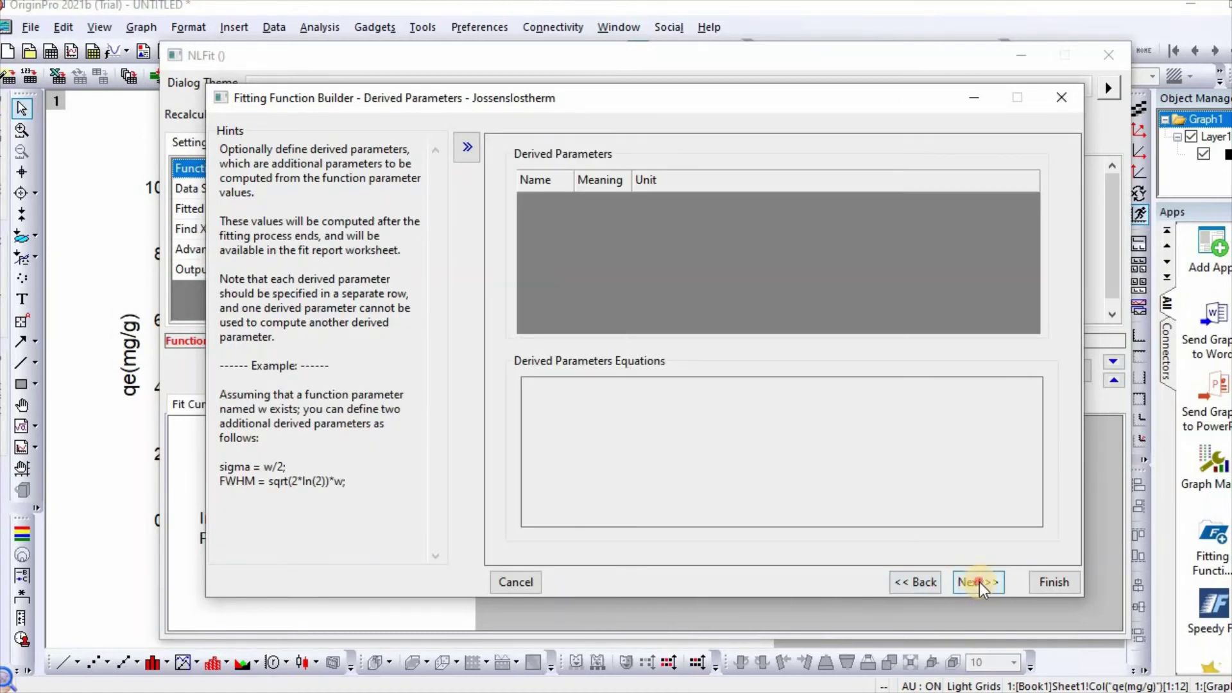
pyautogui.click(979, 582)
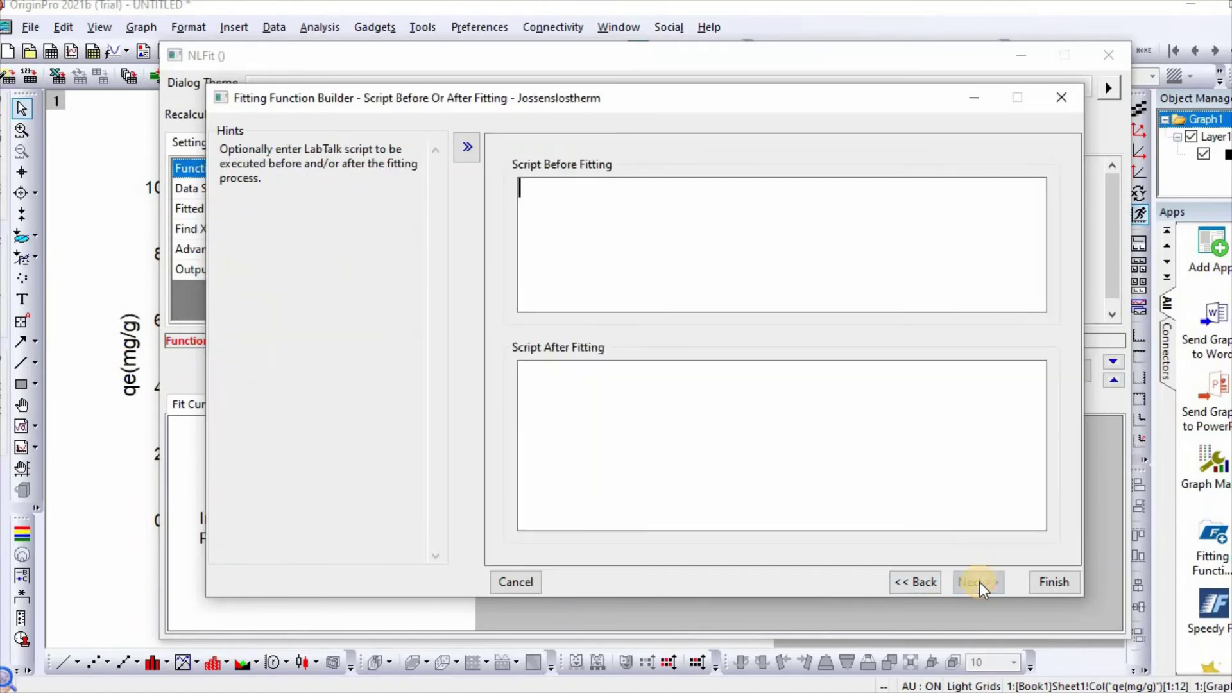
pyautogui.click(1044, 583)
pyautogui.moveTo(662, 55); pyautogui.dragTo(980, 51)
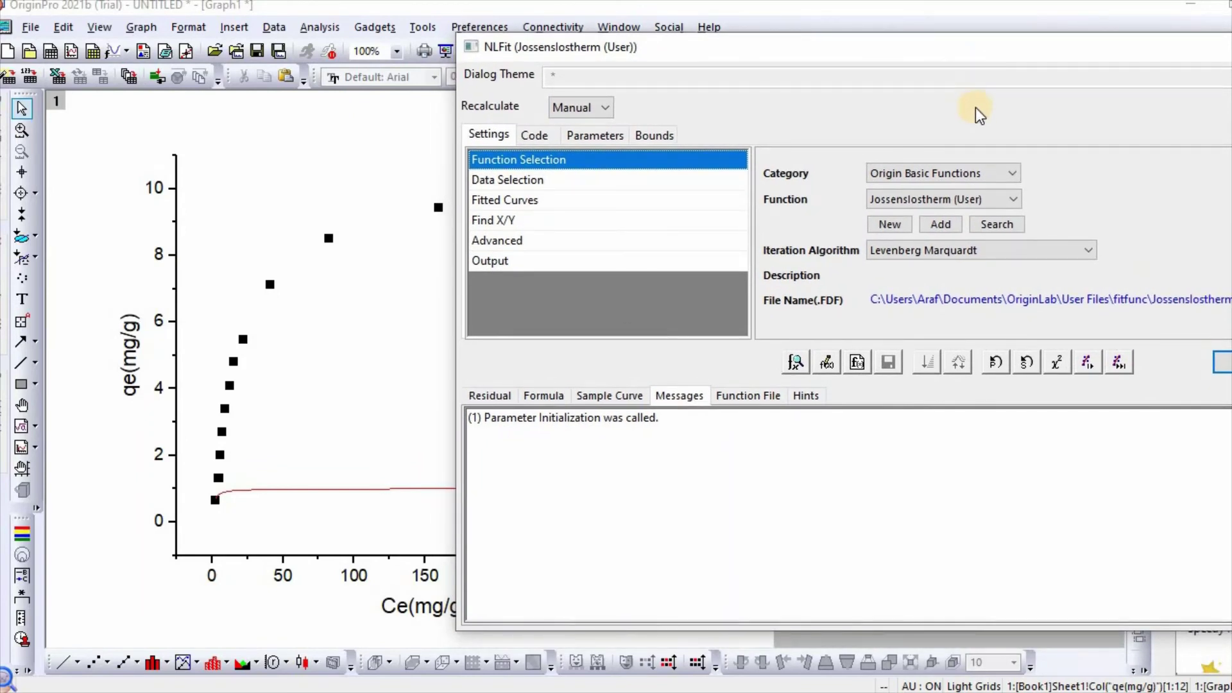
# Step: Run one iteration, fit until converged, and accept the Jossenslostherm fit curve
pyautogui.click(1097, 369)
pyautogui.click(1085, 361)
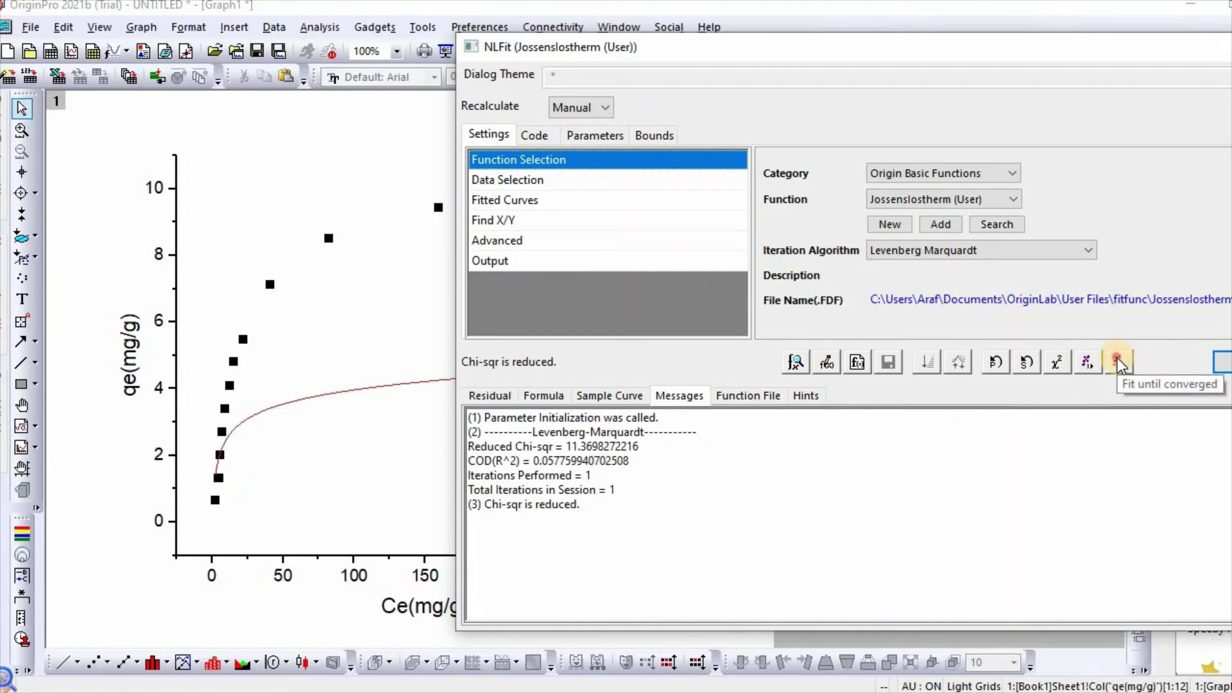
pyautogui.click(1118, 359)
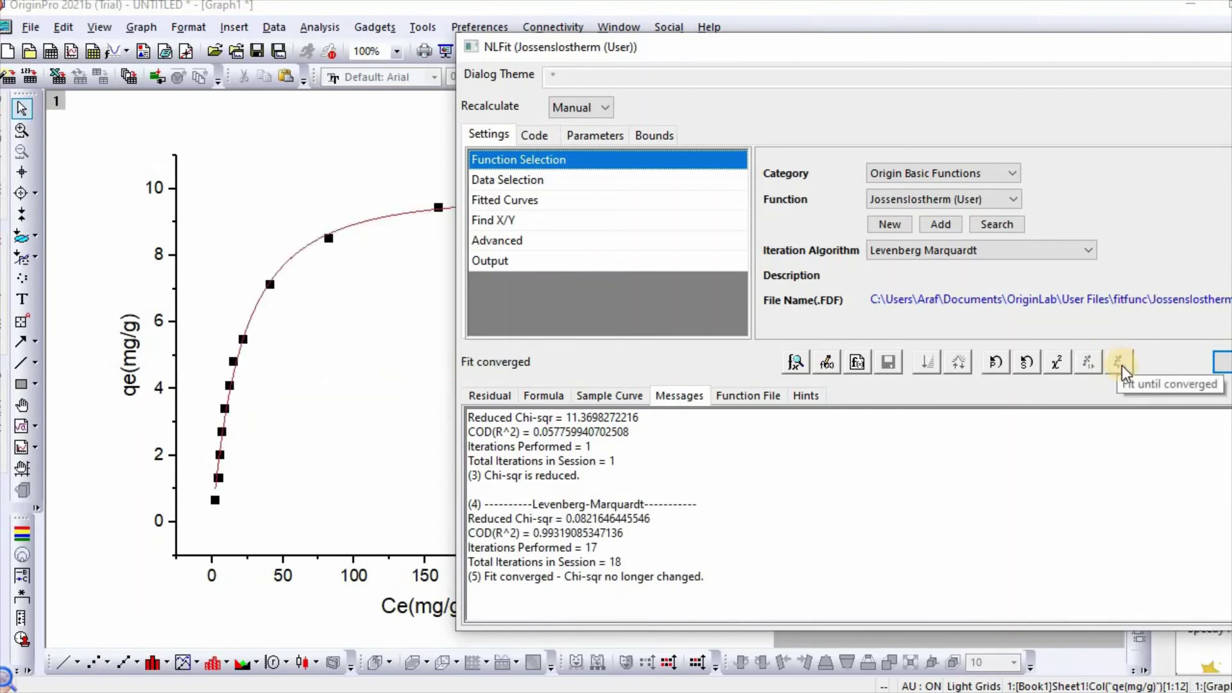
pyautogui.click(1224, 364)
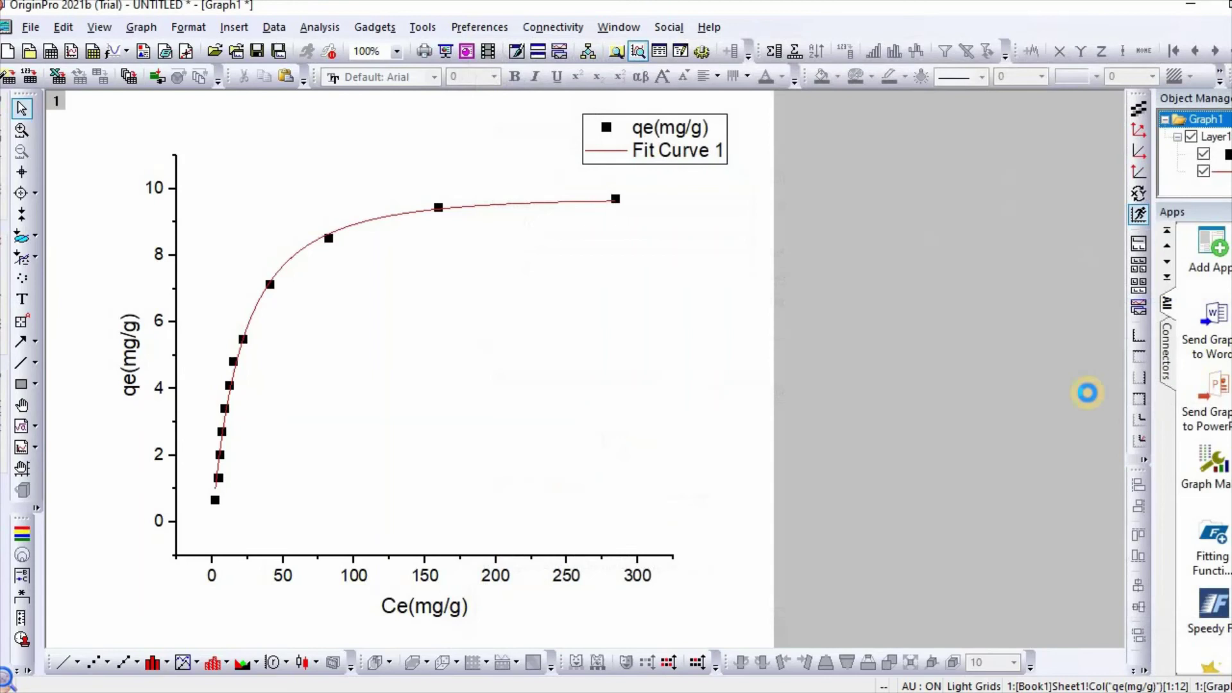
# Step: Decline the reminder, then move and enlarge the K≈0.457, j≈0.031, n≈1.061 parameter table
pyautogui.click(456, 396)
pyautogui.click(635, 477)
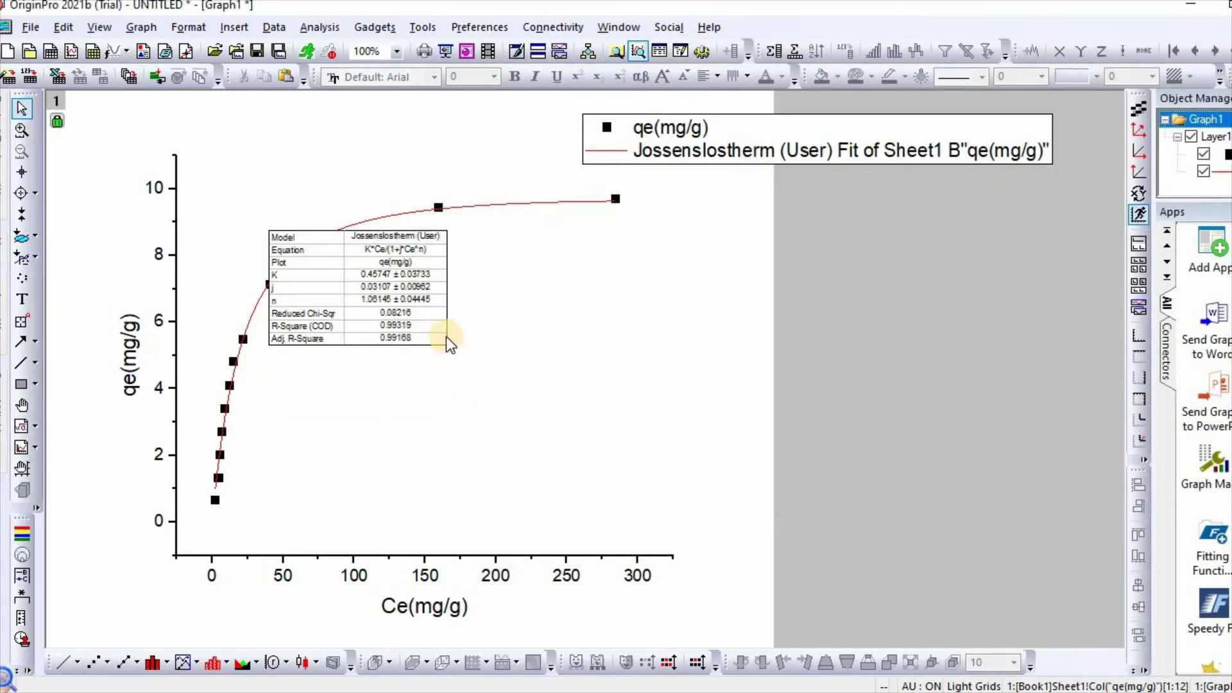
pyautogui.moveTo(445, 336)
pyautogui.mouseDown()
pyautogui.moveTo(622, 435)
pyautogui.moveTo(714, 526)
pyautogui.mouseUp()
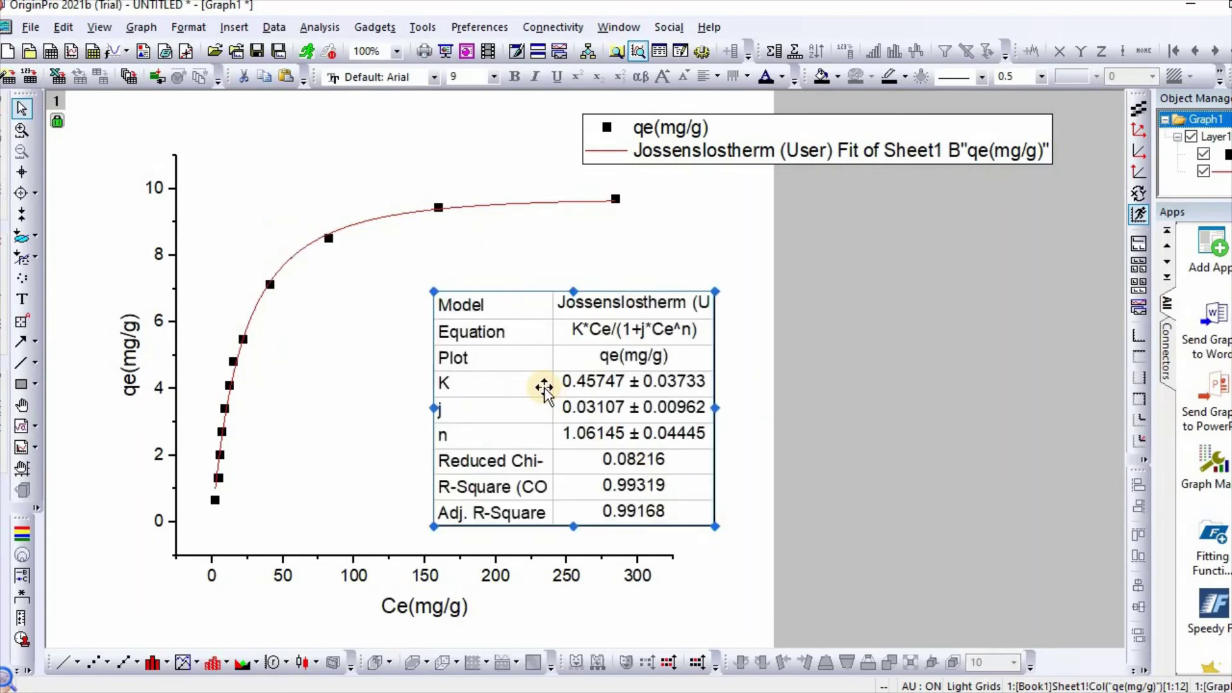
pyautogui.moveTo(435, 289); pyautogui.dragTo(397, 259)
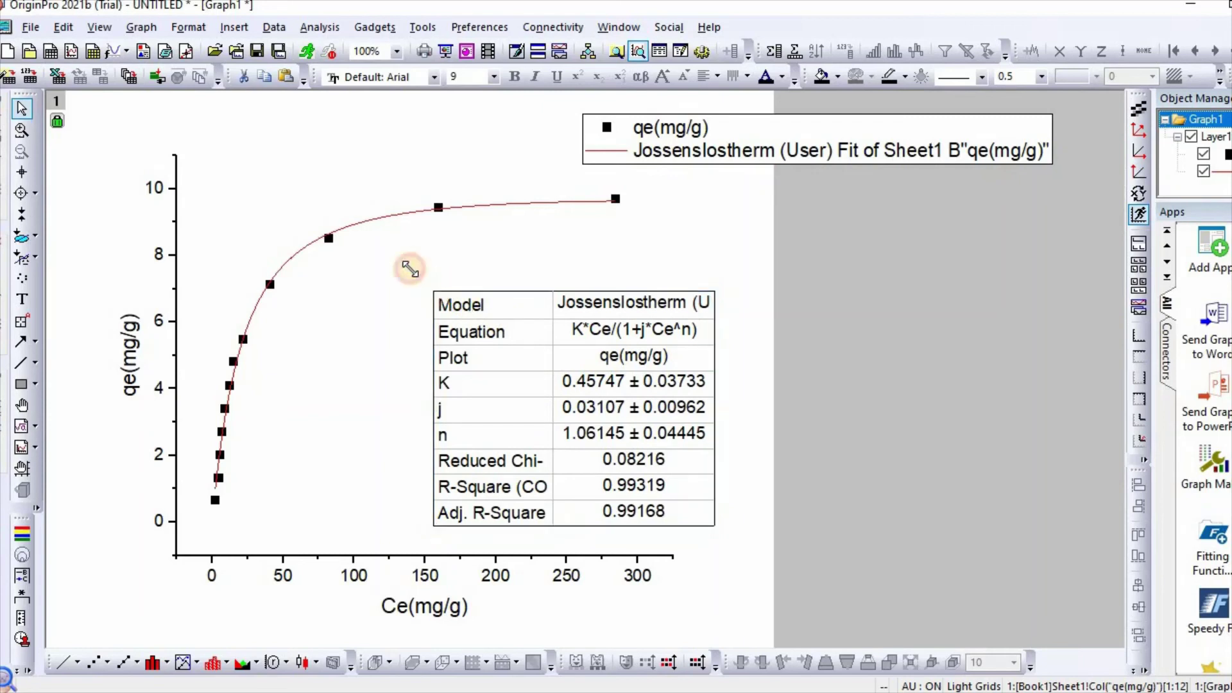